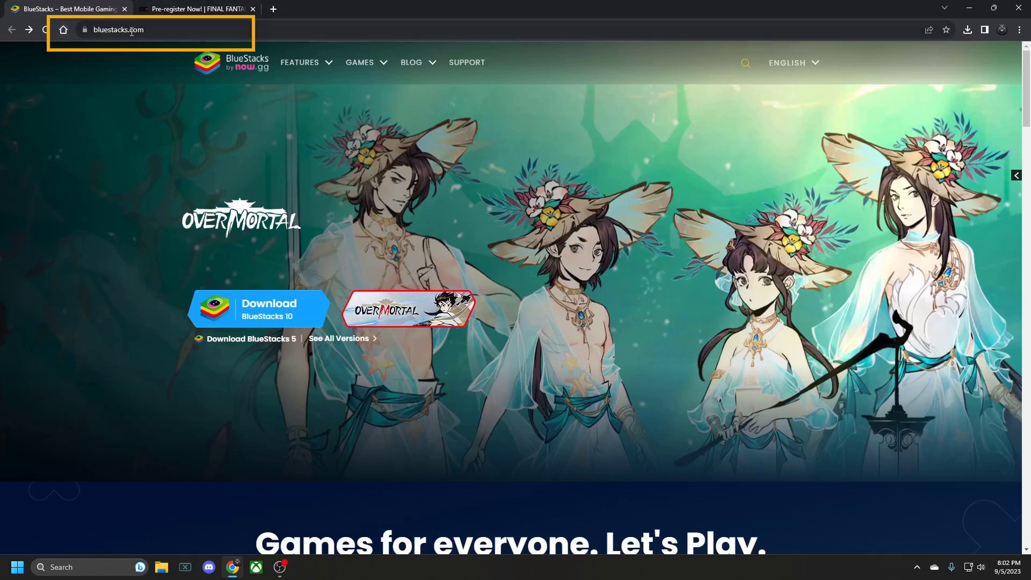
# Download the BlueStacks 5 installer from the all-versions page, install it, and return to the desktop
pyautogui.click(335, 339)
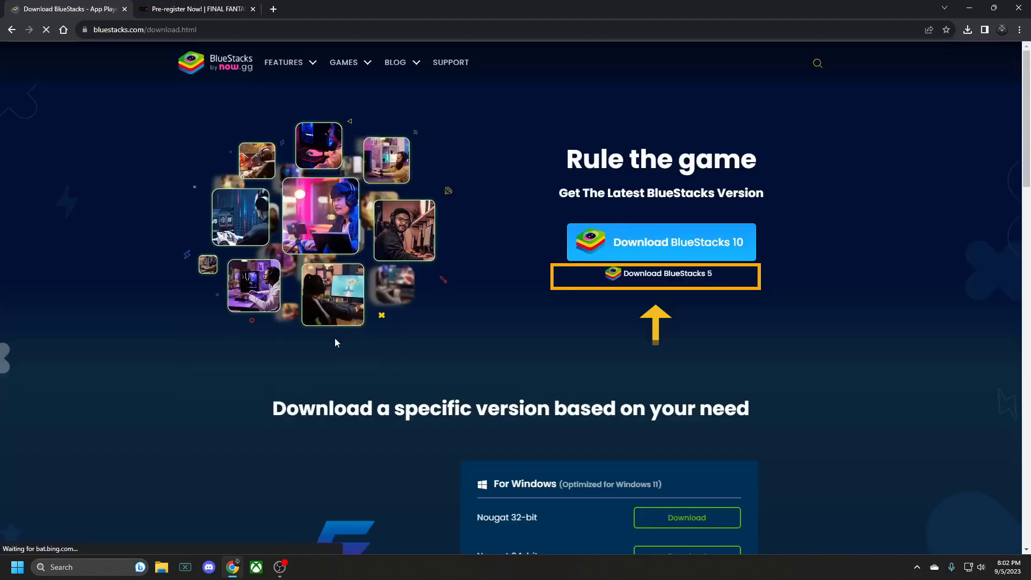
pyautogui.click(670, 281)
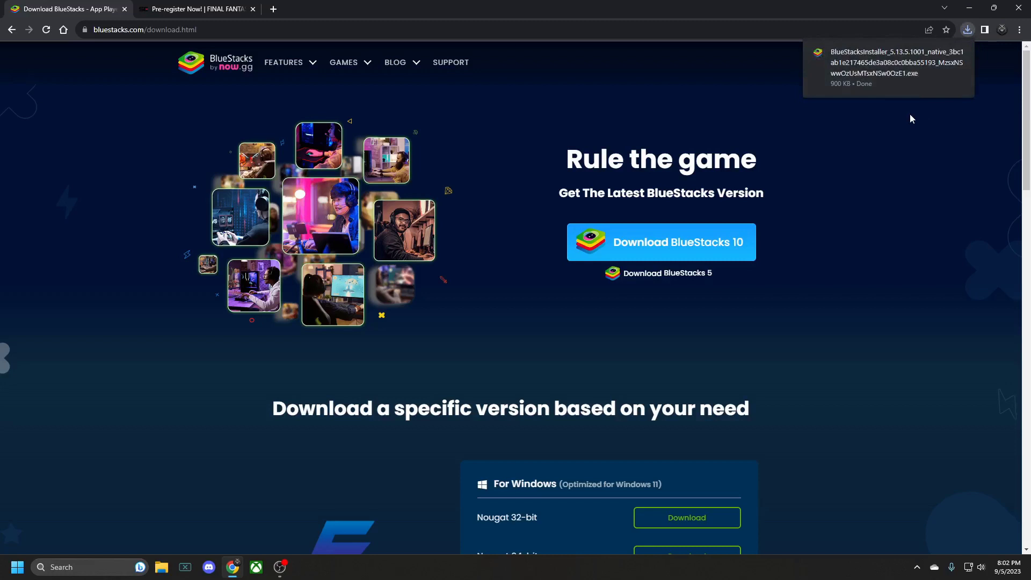
pyautogui.click(909, 74)
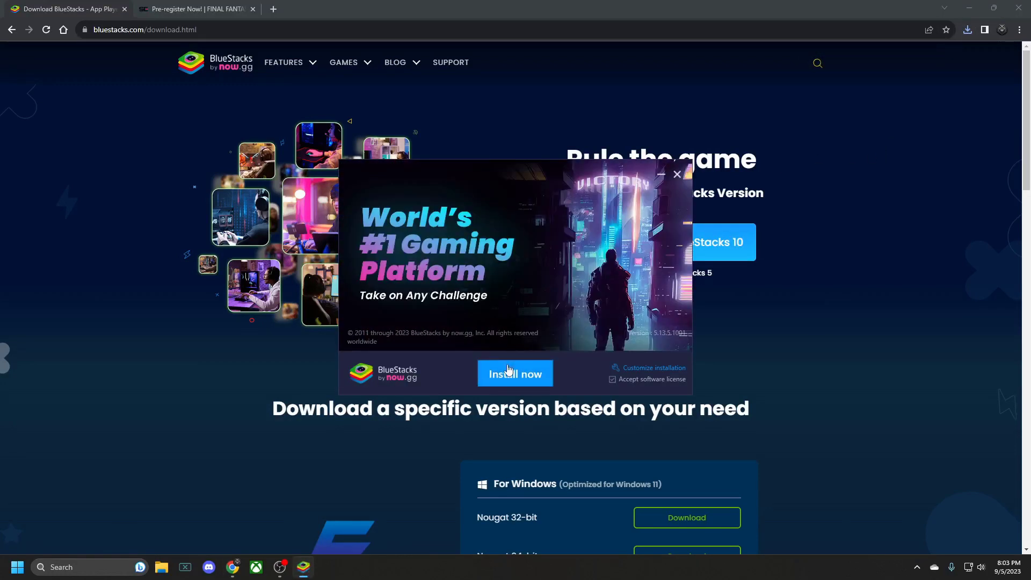
pyautogui.click(511, 371)
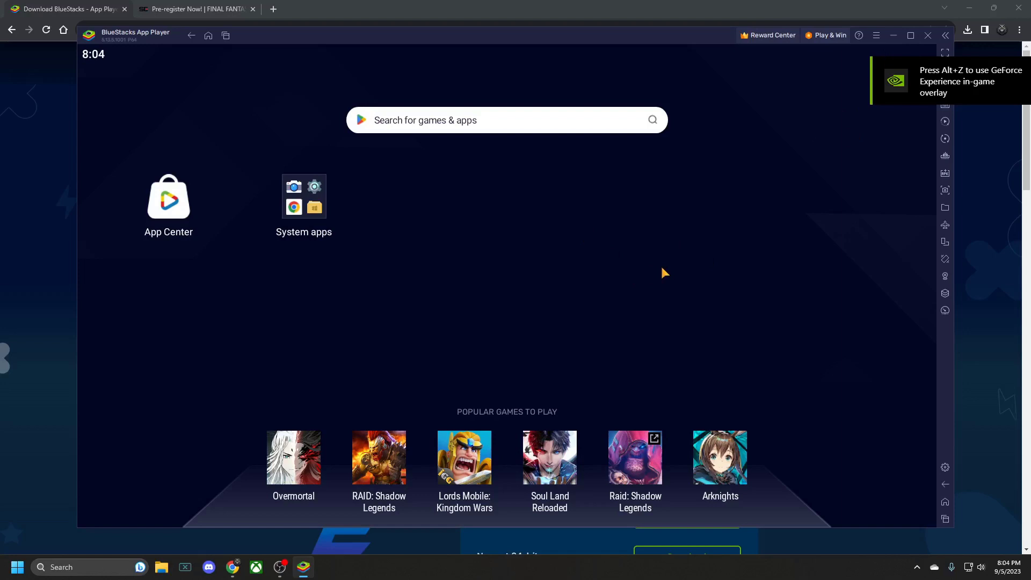
pyautogui.click(894, 35)
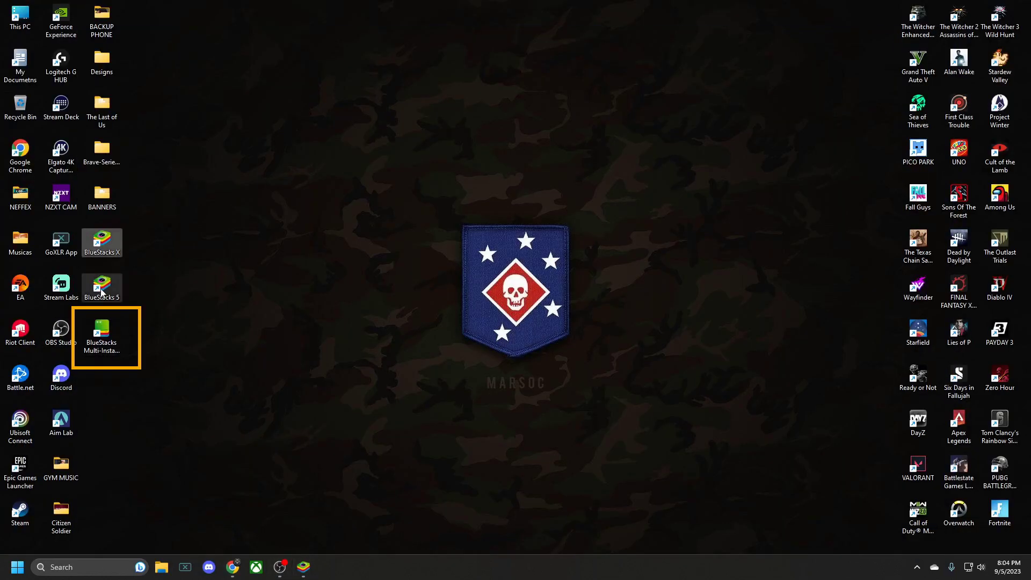
# Launch the BlueStacks Multi-Instance Manager from the desktop and begin creating a new instance
pyautogui.click(107, 341)
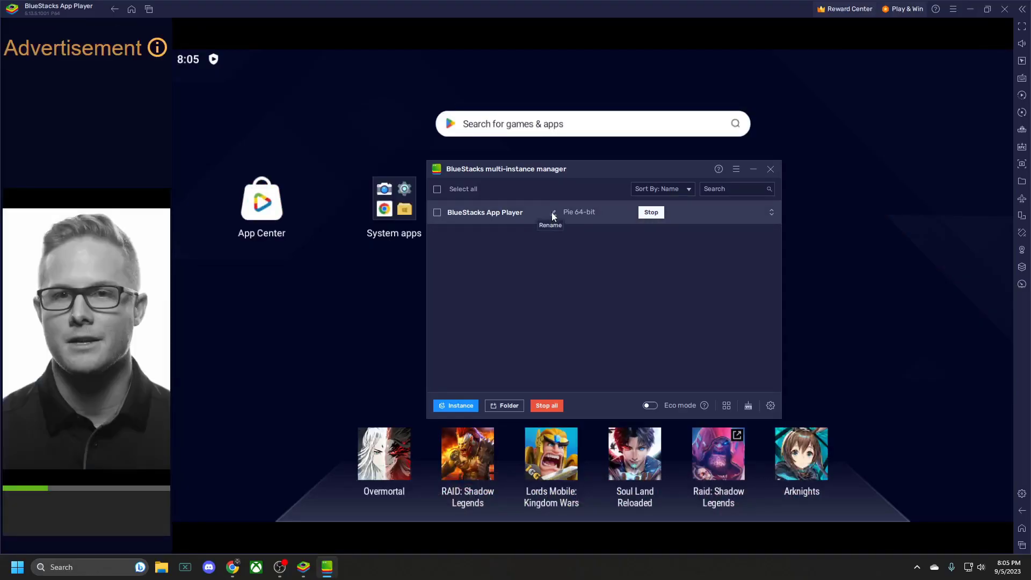
pyautogui.click(461, 409)
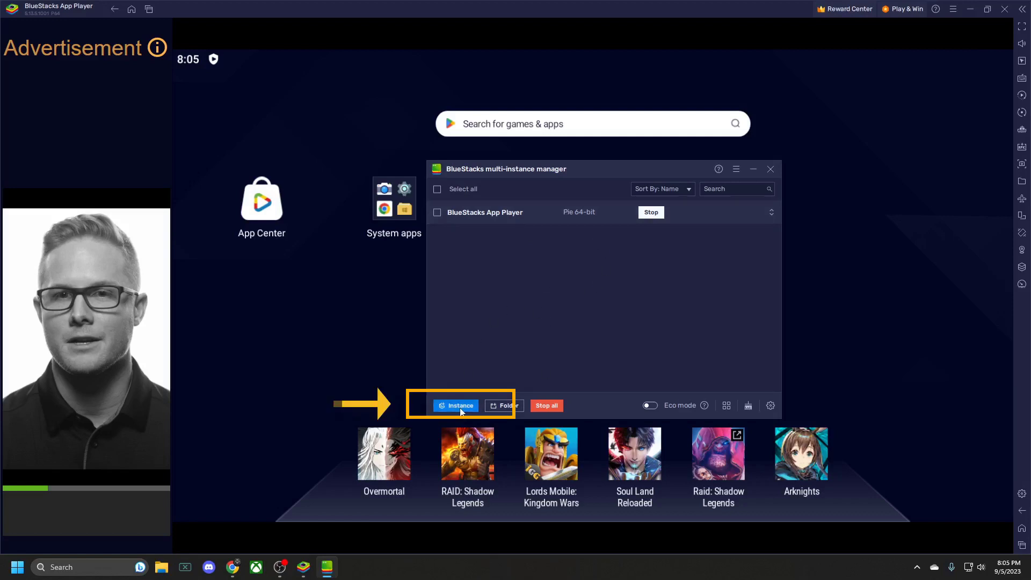
# Choose a fresh instance running Android Nougat 64-bit
pyautogui.click(587, 285)
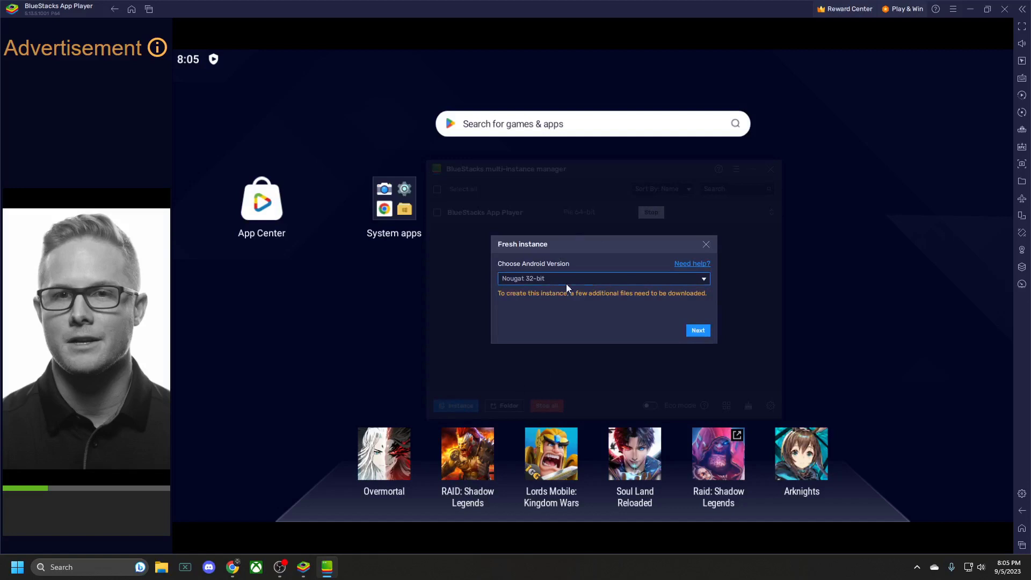
pyautogui.click(567, 279)
pyautogui.click(547, 304)
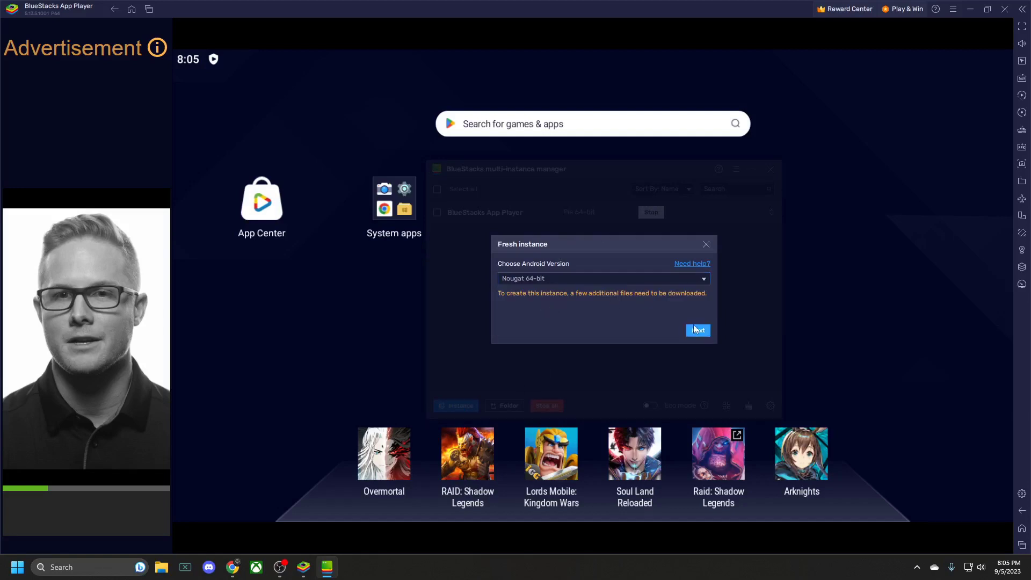
pyautogui.click(698, 331)
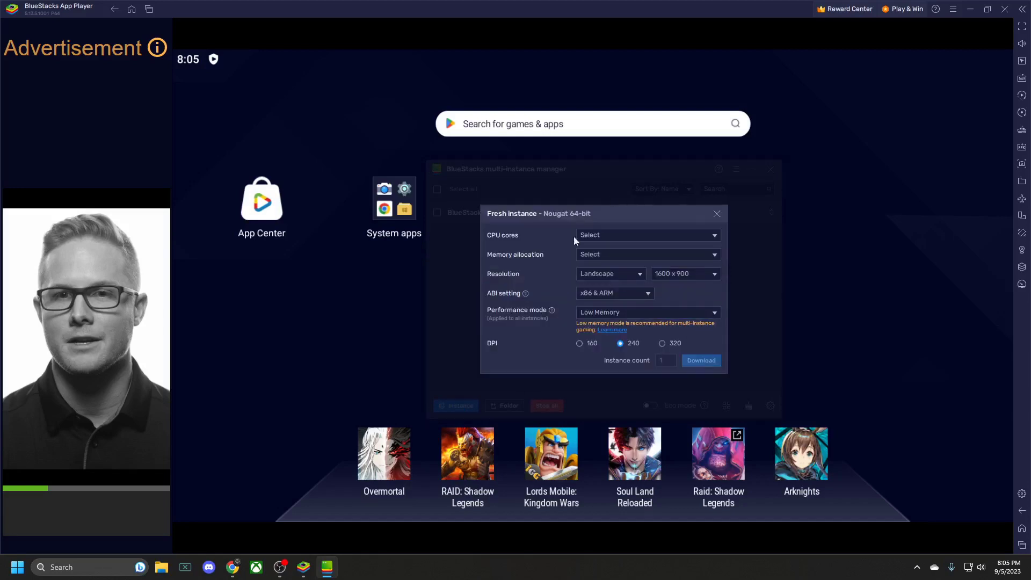
# Give the instance High (4 Cores) CPU, Enhanced (4 GB) memory and High Performance mode, then create it
pyautogui.click(612, 236)
pyautogui.click(606, 248)
pyautogui.click(607, 255)
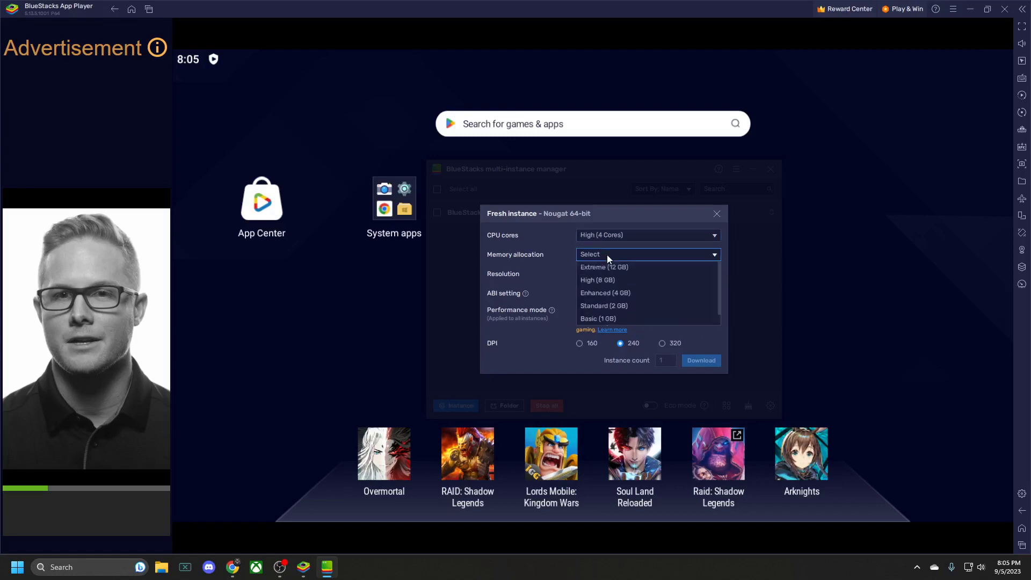
pyautogui.click(610, 292)
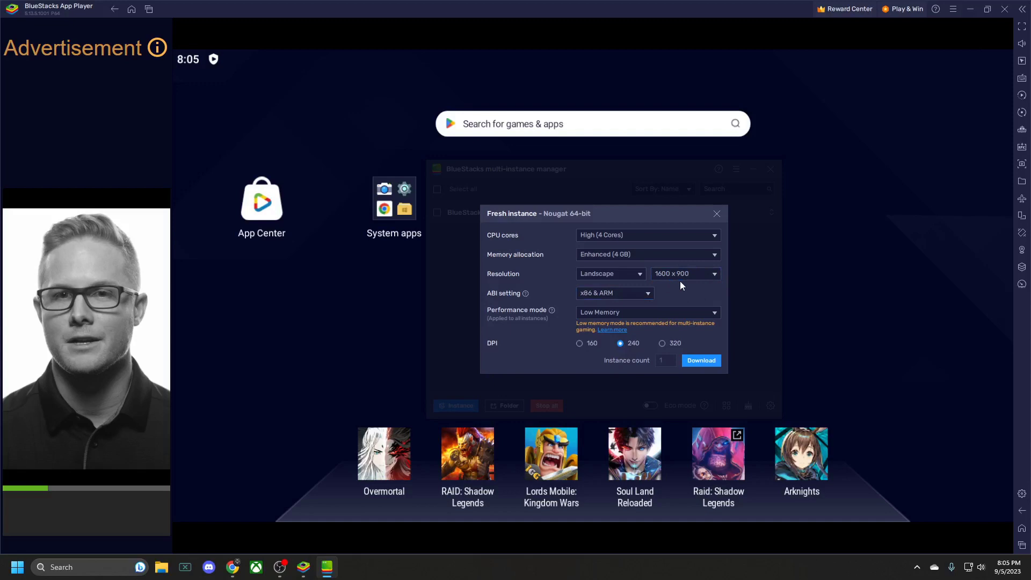
pyautogui.click(614, 315)
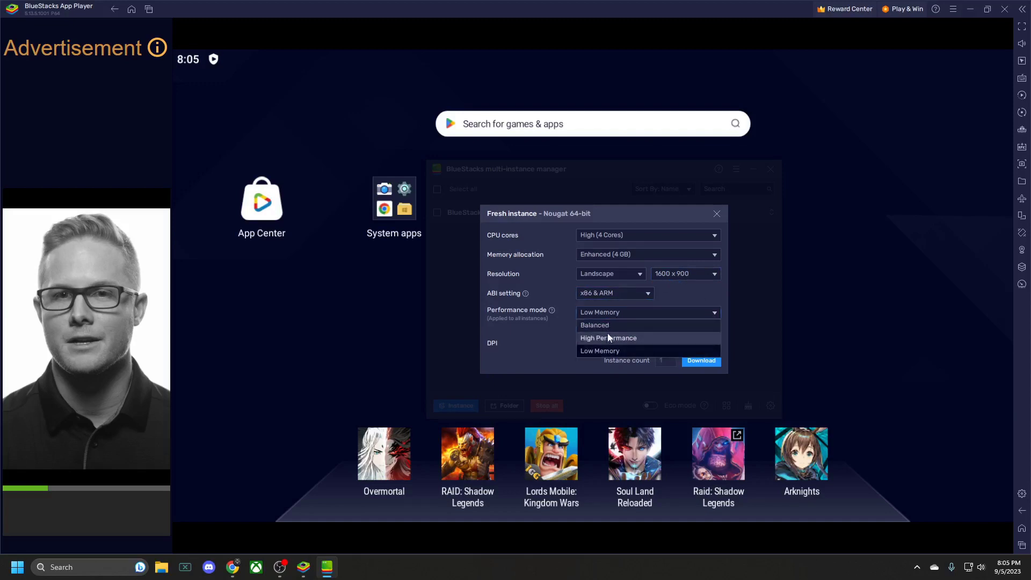
pyautogui.click(608, 337)
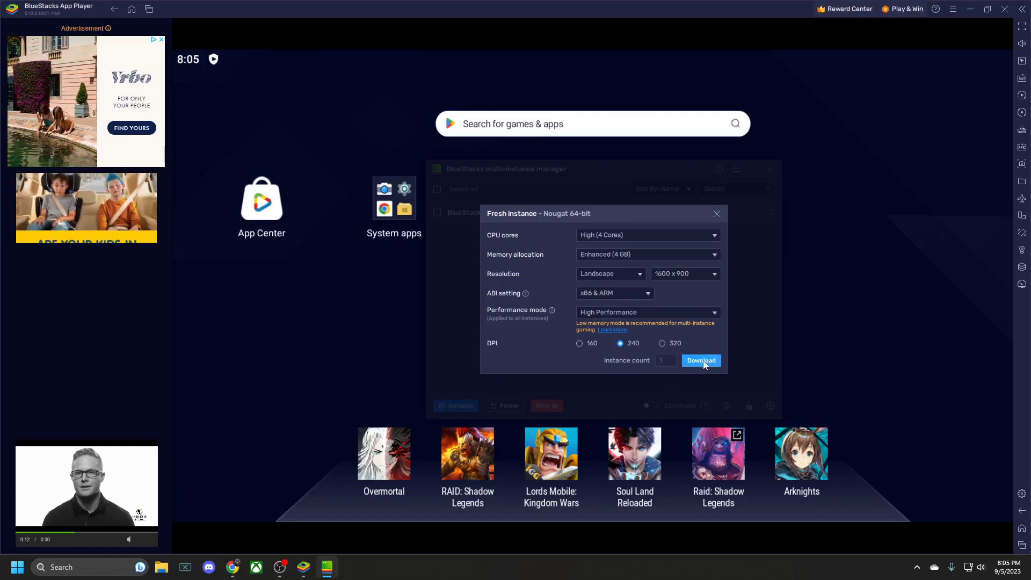
pyautogui.click(703, 361)
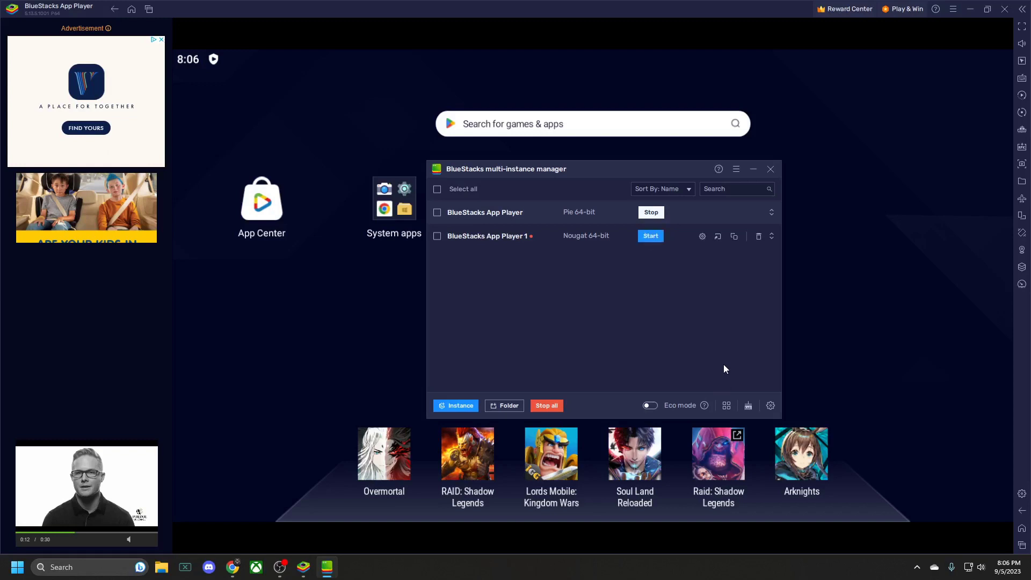
# Start BlueStacks App Player 1, switch its graphics renderer to DirectX, save and restart
pyautogui.click(650, 239)
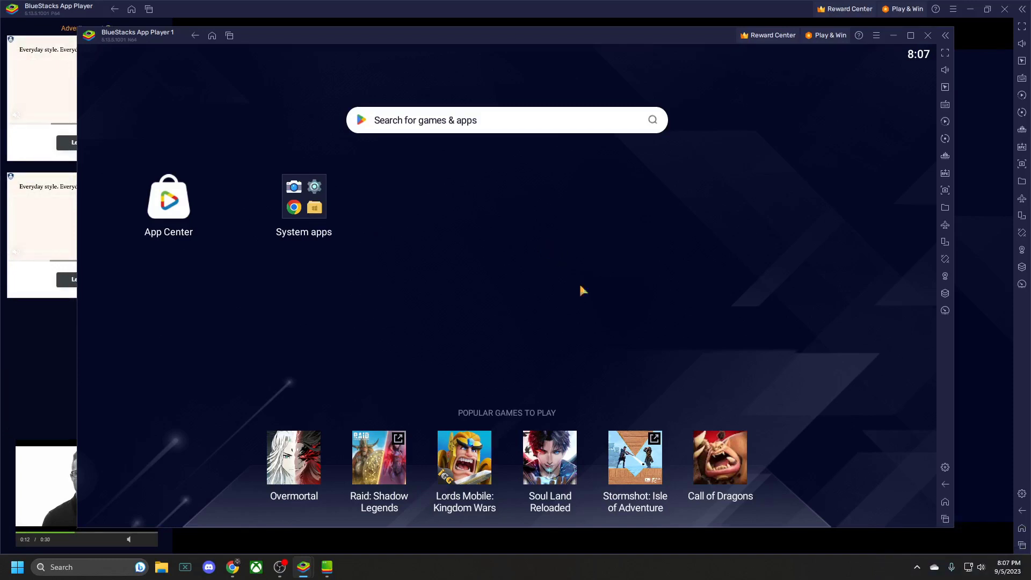
pyautogui.click(945, 467)
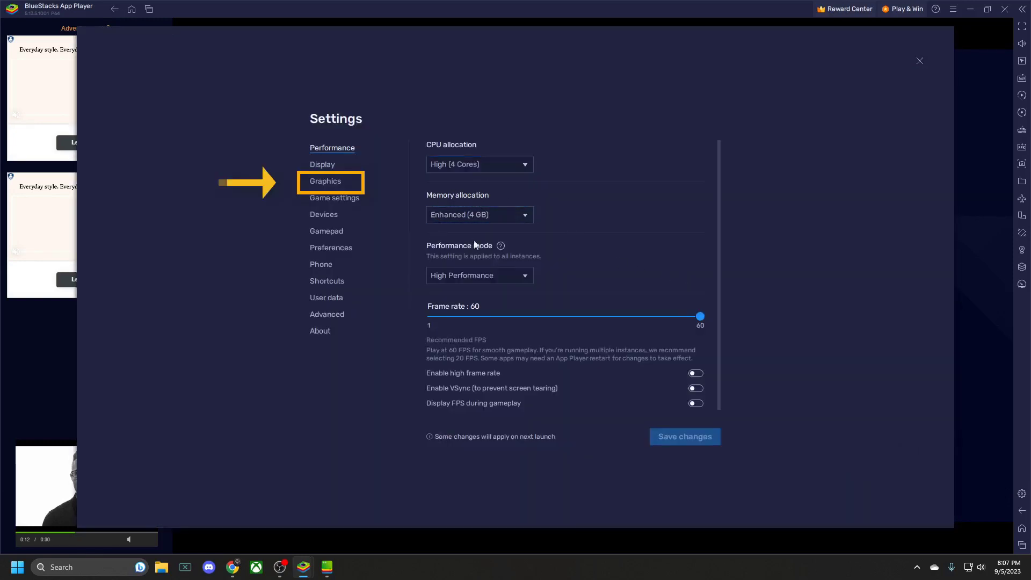
pyautogui.click(325, 186)
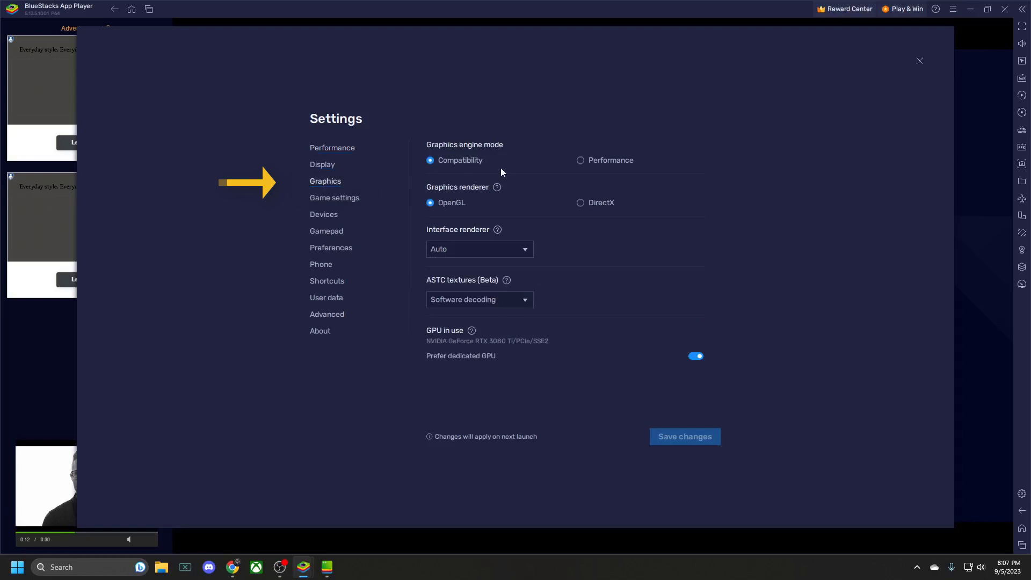
pyautogui.click(581, 204)
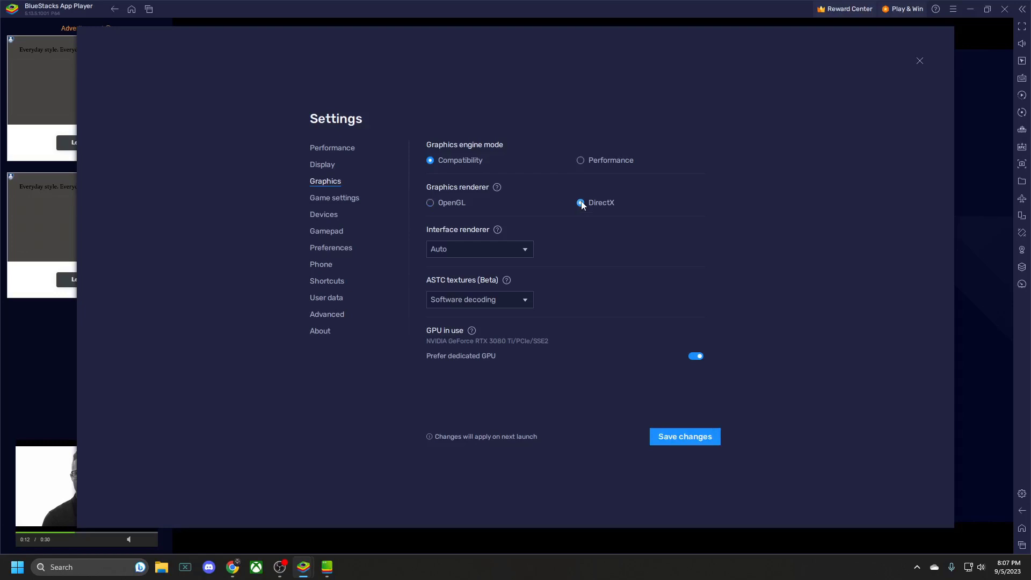
pyautogui.click(686, 439)
pyautogui.click(566, 301)
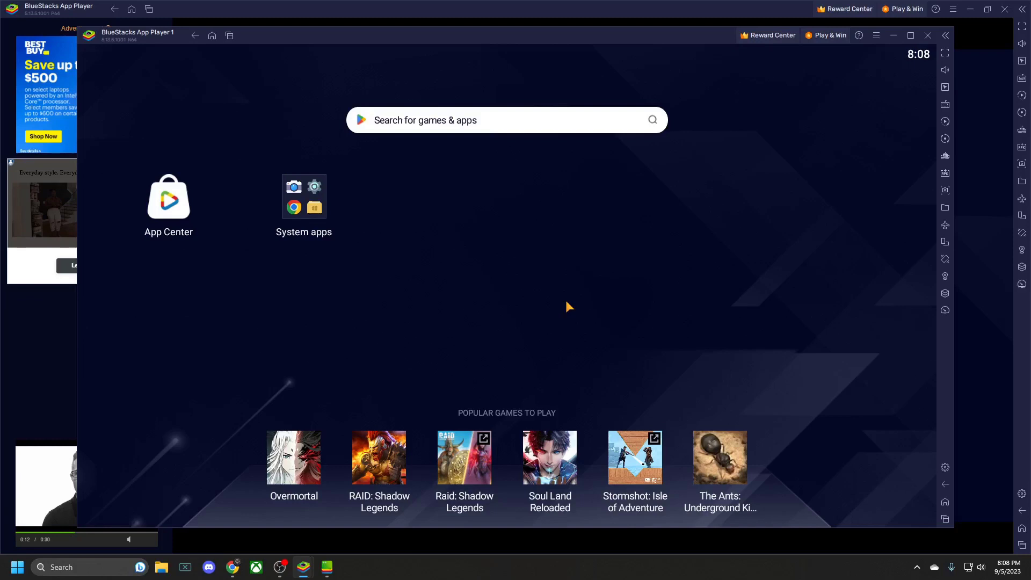
# Set the display resolution to 3840 x 2160, save, and restart the player
pyautogui.click(945, 468)
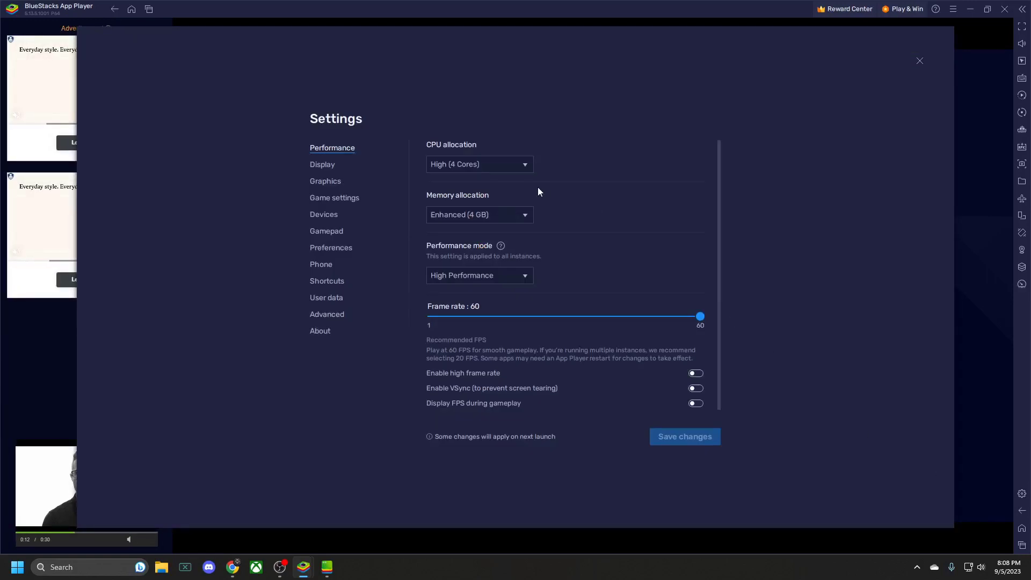
pyautogui.click(323, 165)
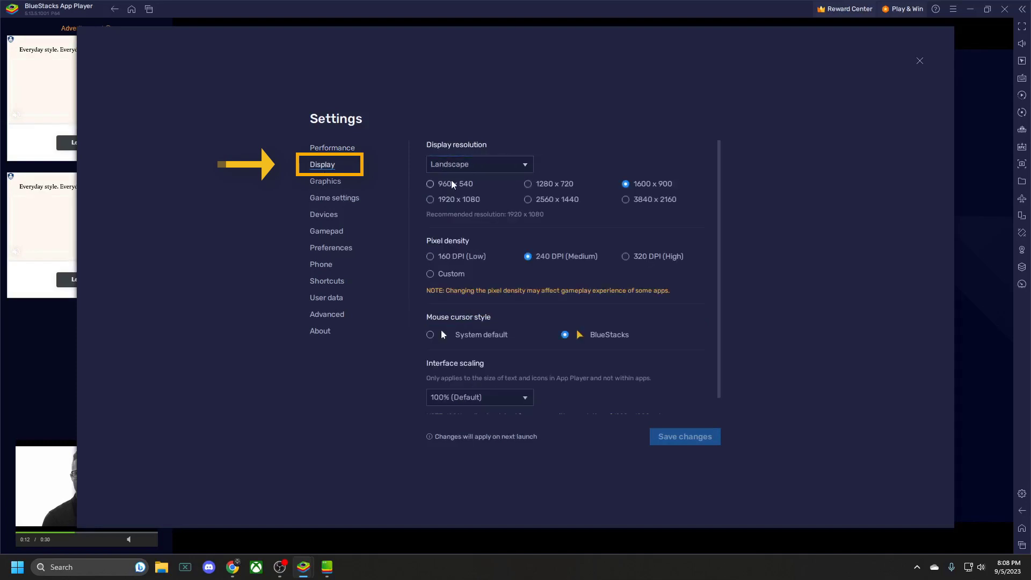
pyautogui.click(625, 203)
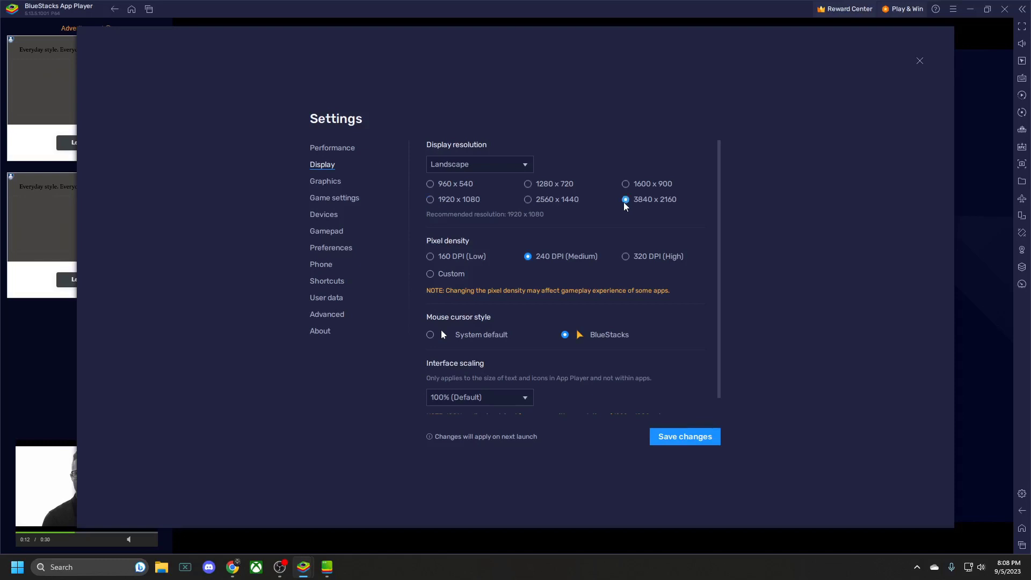
pyautogui.click(675, 441)
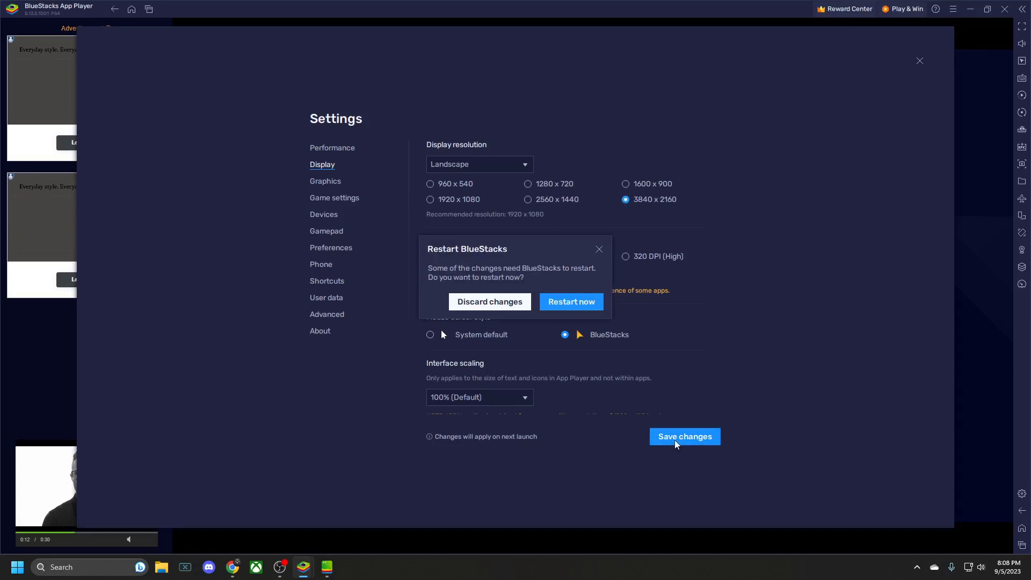
pyautogui.click(574, 307)
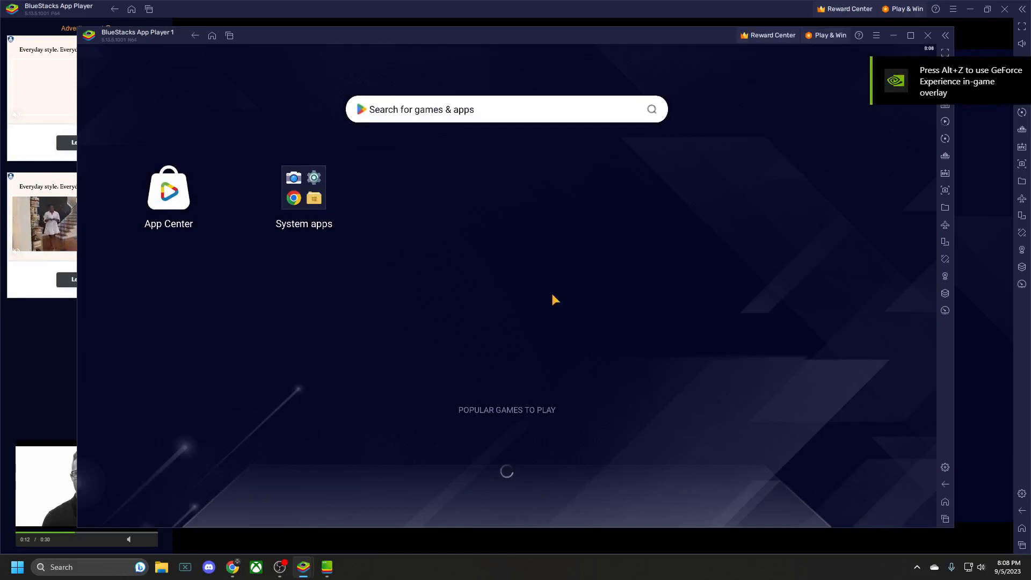
pyautogui.click(945, 468)
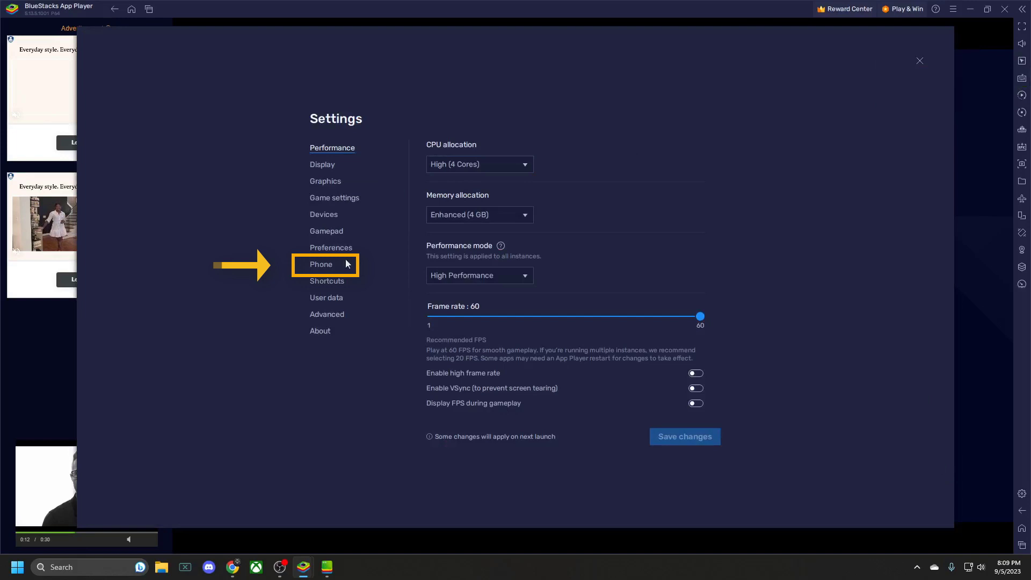
pyautogui.click(323, 264)
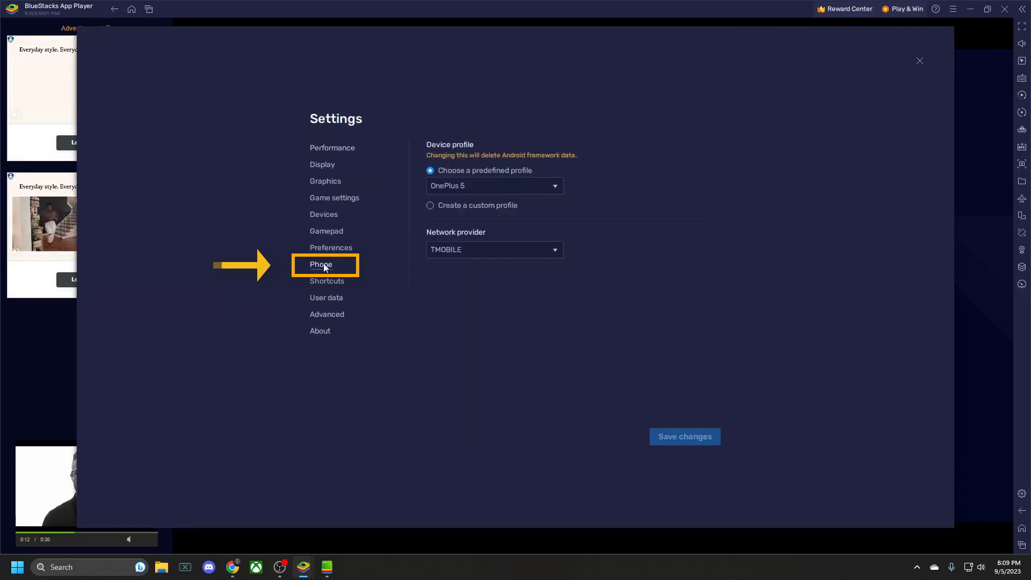
pyautogui.click(475, 189)
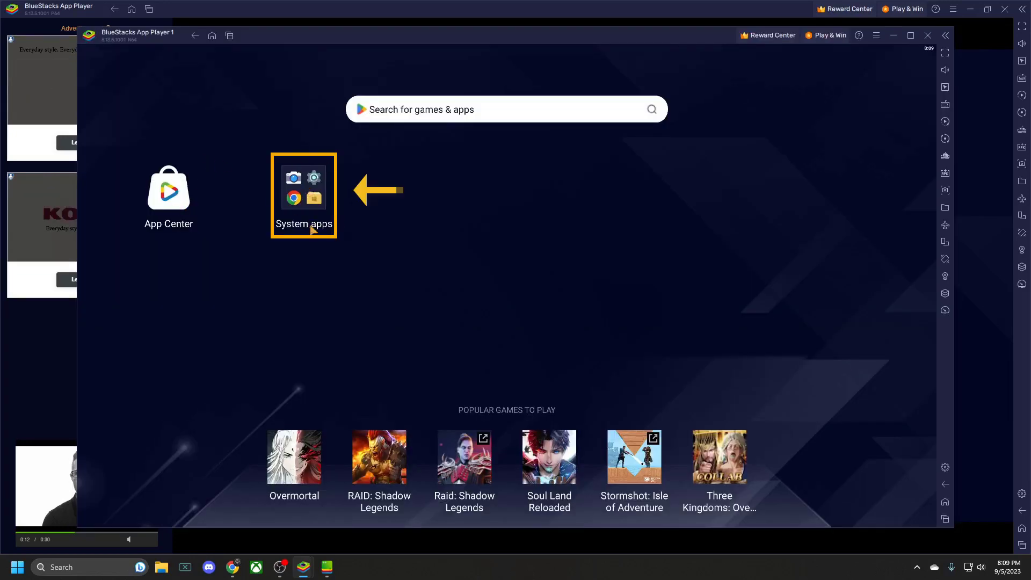
# Launch Google Play from the System apps folder, sign in, and dismiss the Play Pass offer
pyautogui.click(305, 200)
pyautogui.click(486, 258)
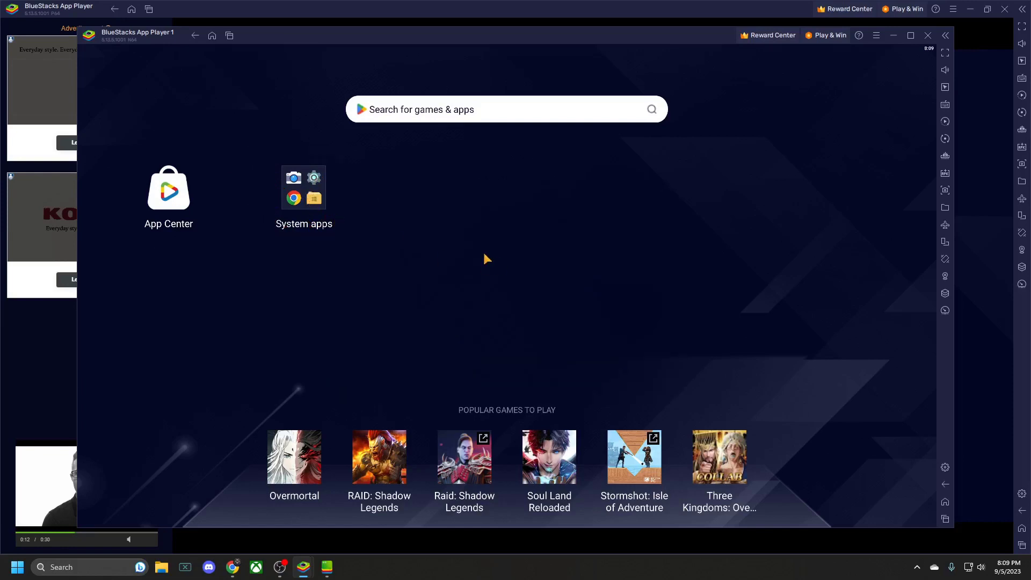
pyautogui.click(317, 203)
pyautogui.click(584, 255)
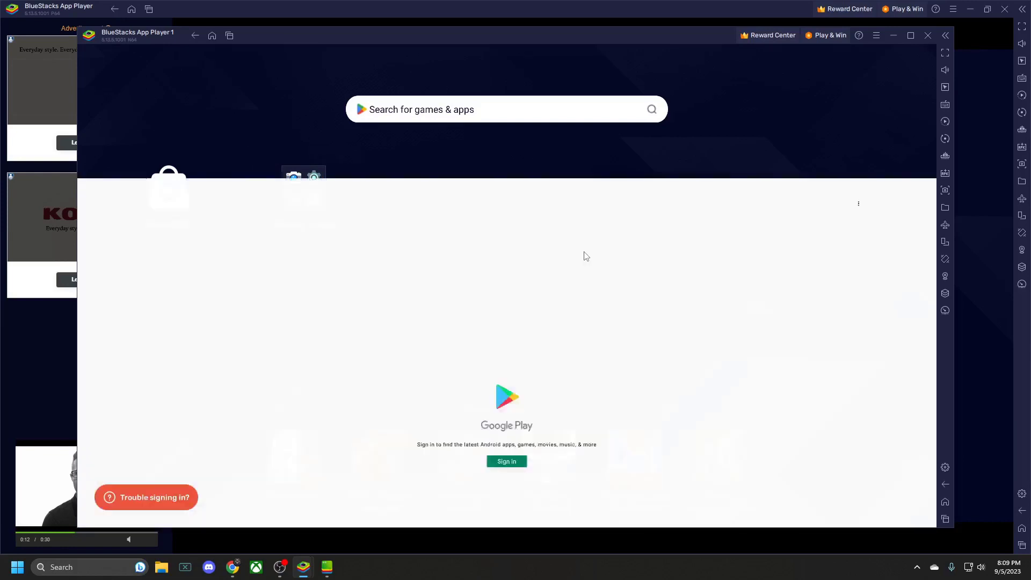
pyautogui.click(508, 327)
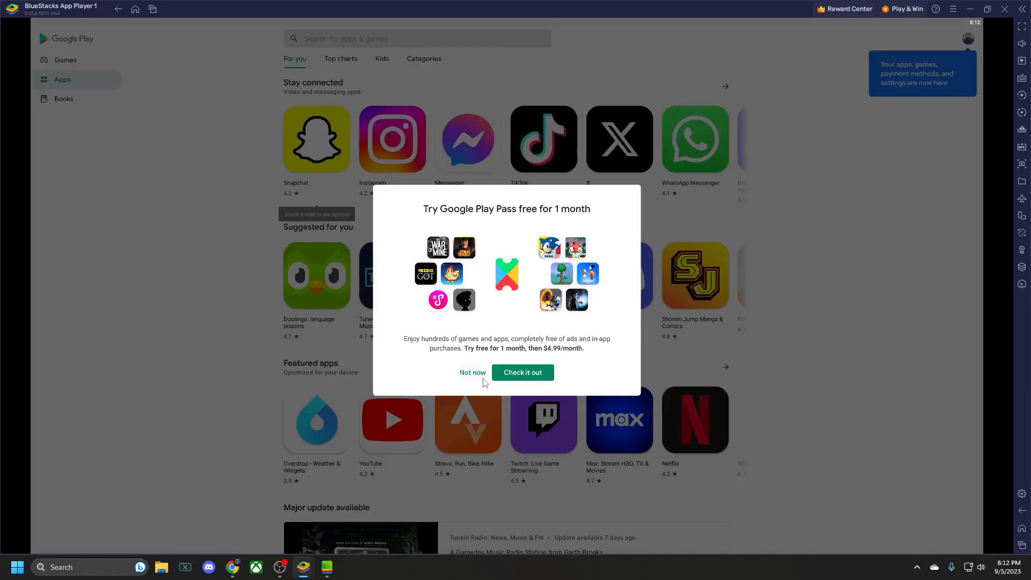
pyautogui.click(482, 379)
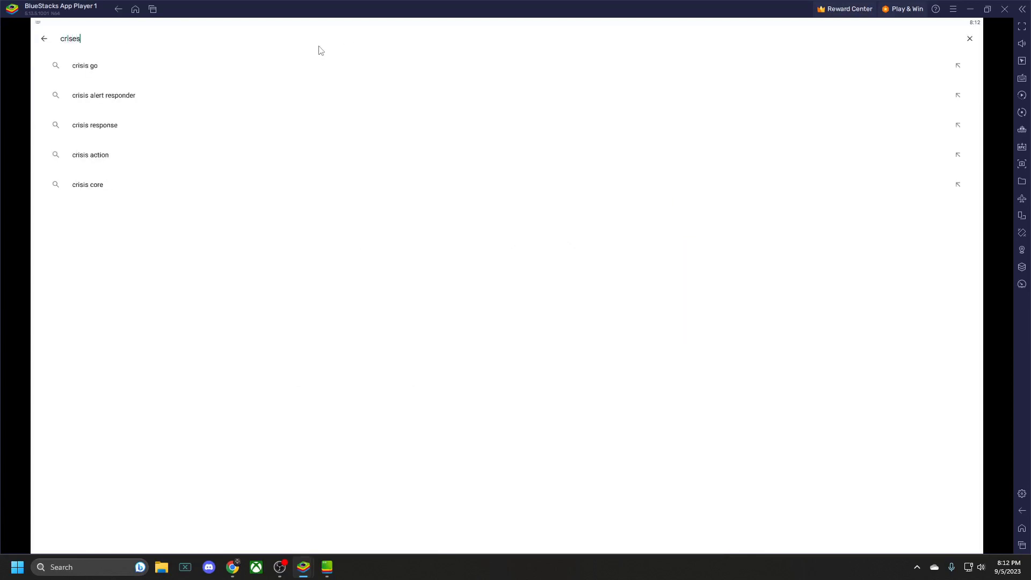
# Install FINAL FANTASY VII EVER CRISIS from the 'crisis core' results and return to the home screen
pyautogui.click(92, 186)
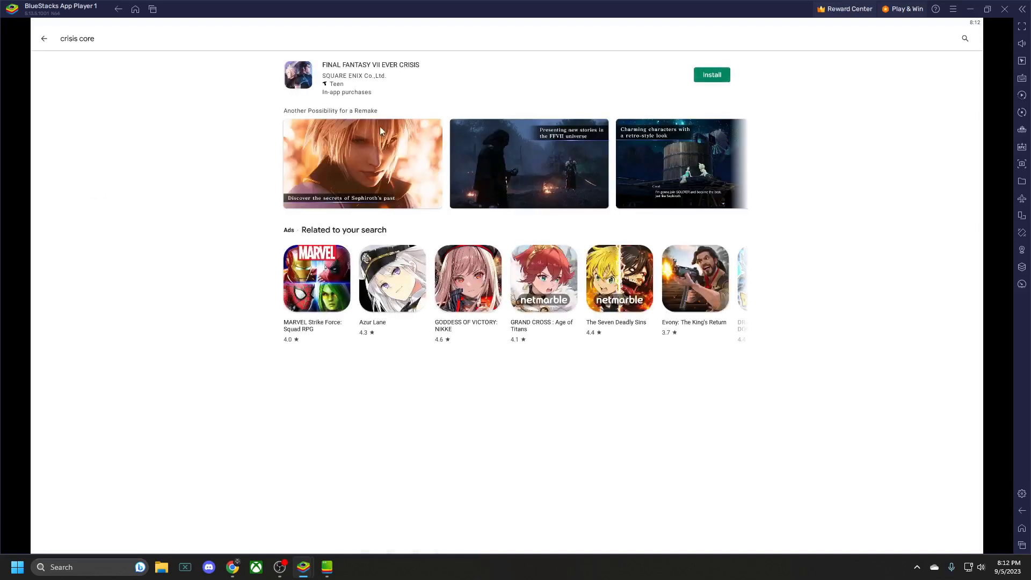
pyautogui.click(729, 79)
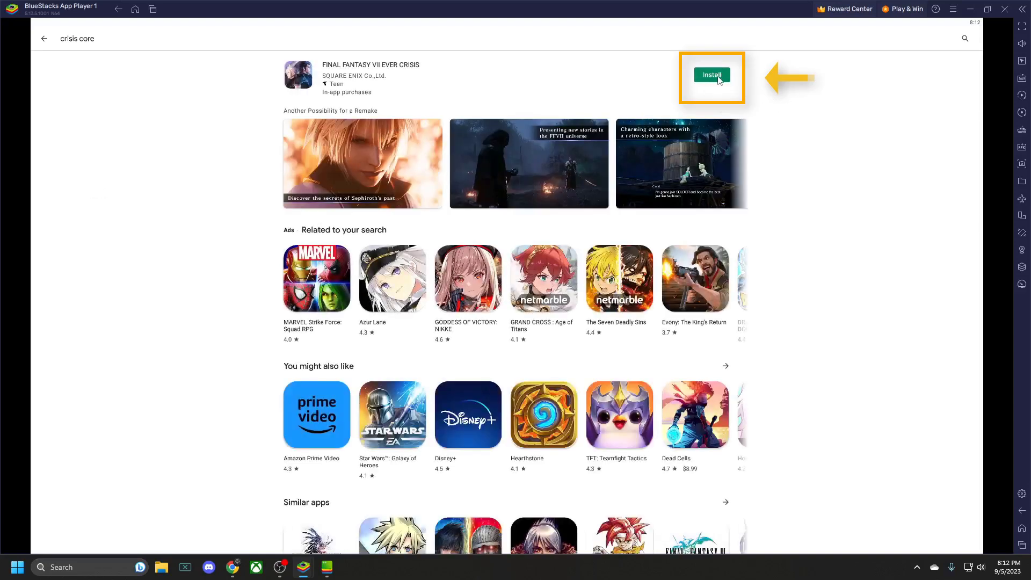
pyautogui.click(118, 8)
pyautogui.click(118, 9)
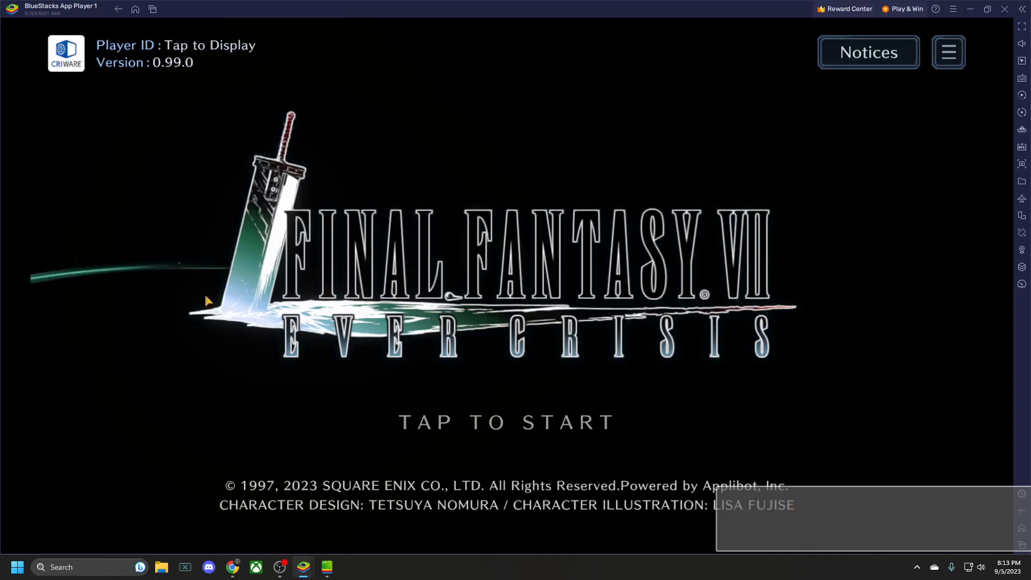
# Tap TAP TO START on the Ever Crisis title screen
pyautogui.click(472, 384)
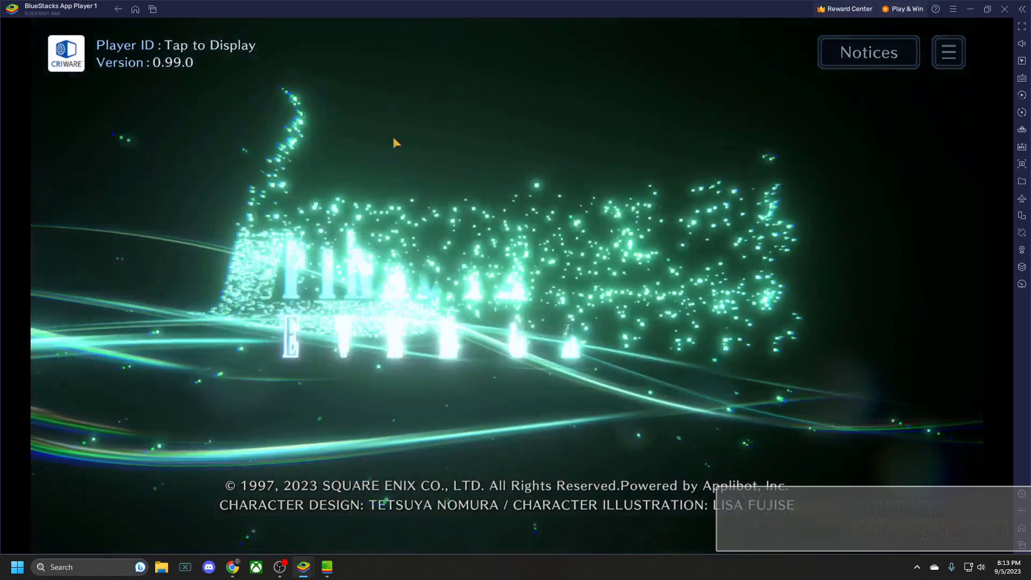